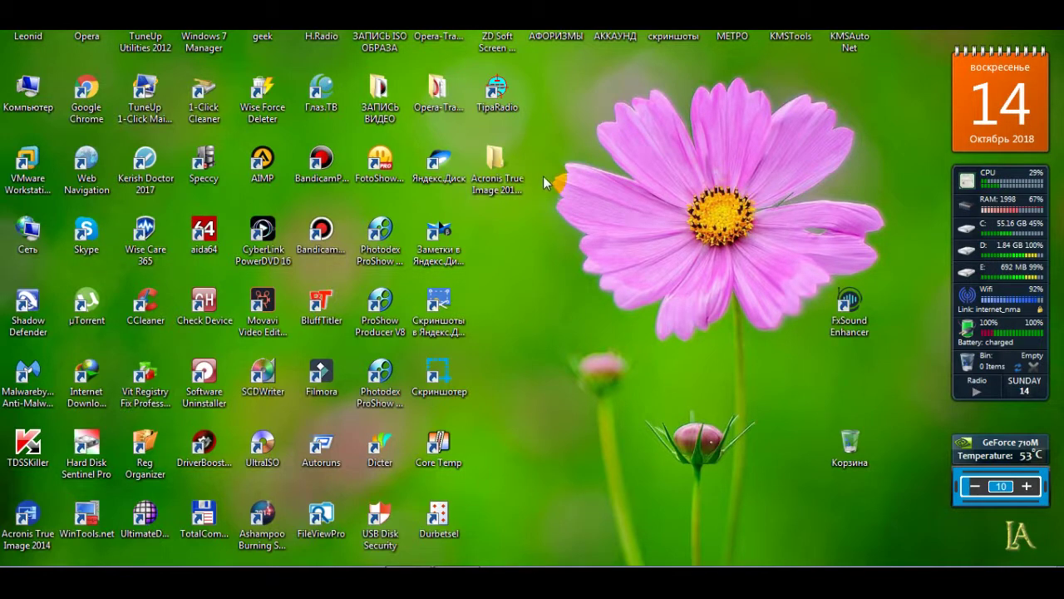
Open the README file in the Acronis True Image 2019 folder on the desktop, read it, and close it
click(497, 163)
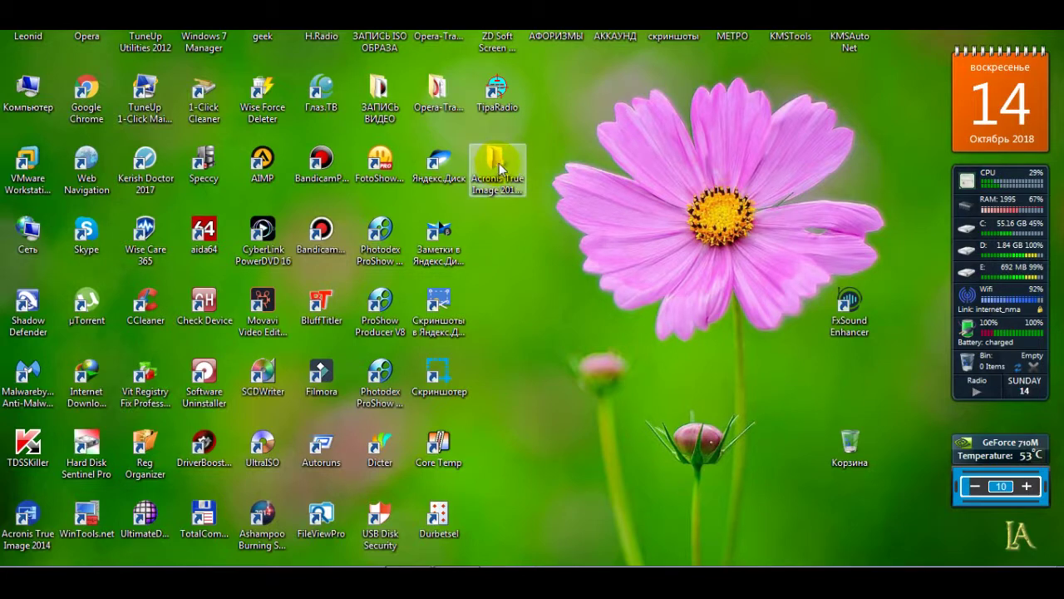
click(497, 163)
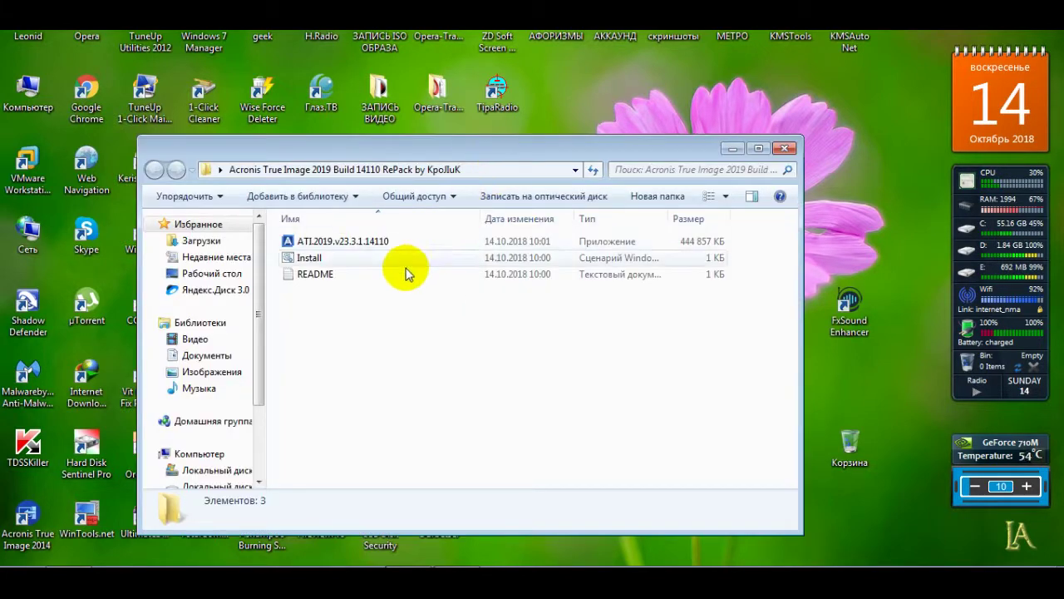
double_click(392, 274)
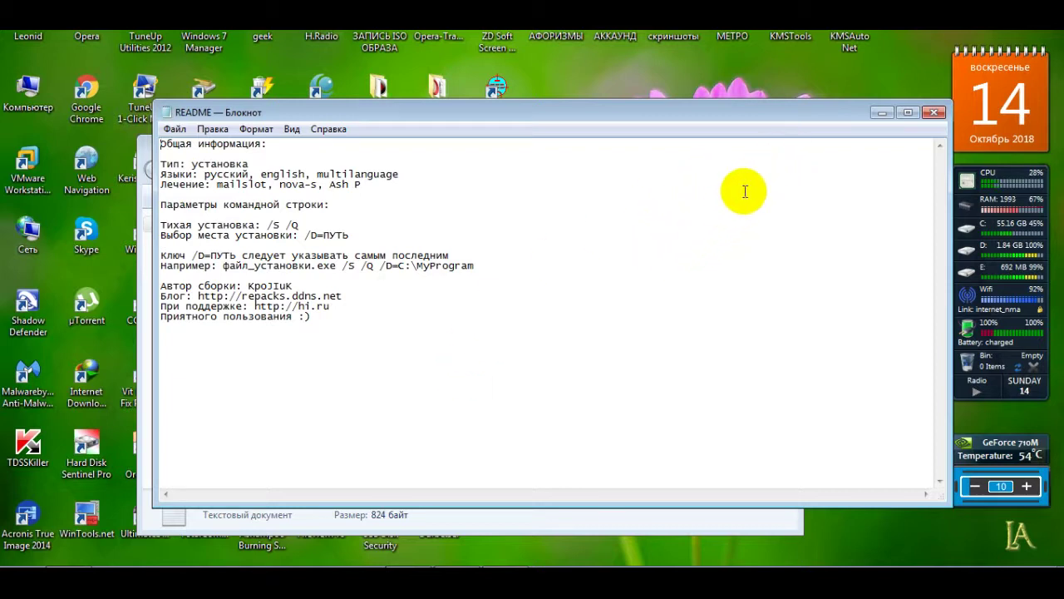
click(935, 114)
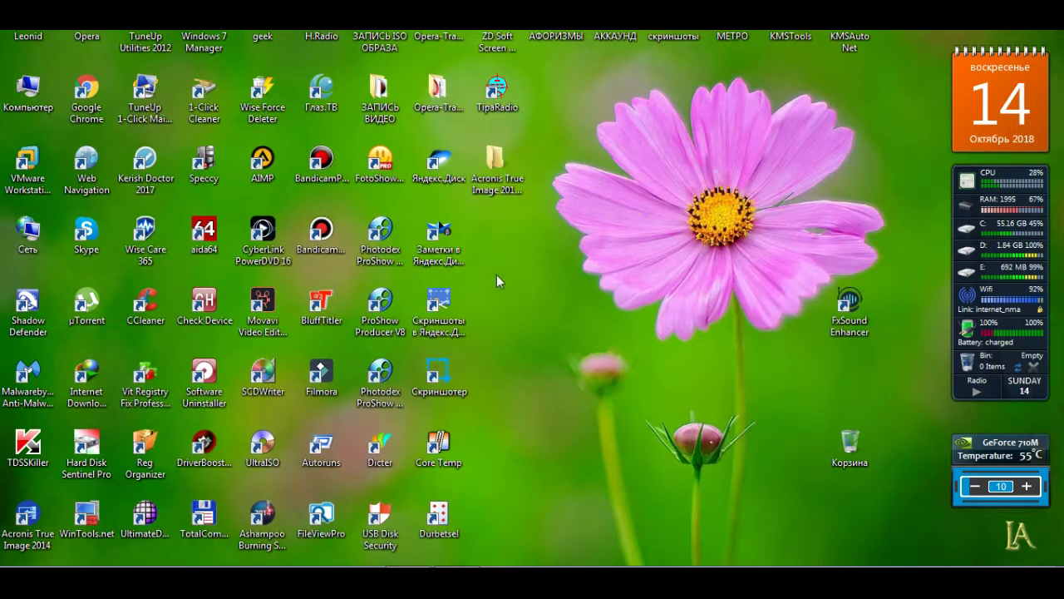
Copy the Acronis True Image 2019 Build 14110 folder from the host desktop to the Windows 7 virtual machine's desktop in VMware Workstation
click(495, 162)
right_click(496, 166)
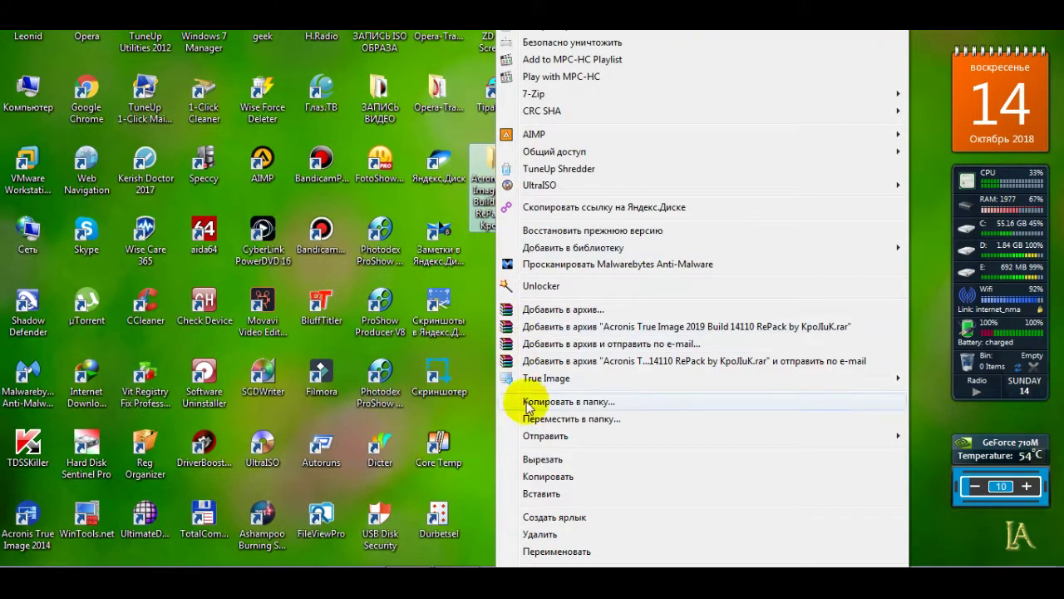
click(494, 445)
click(499, 438)
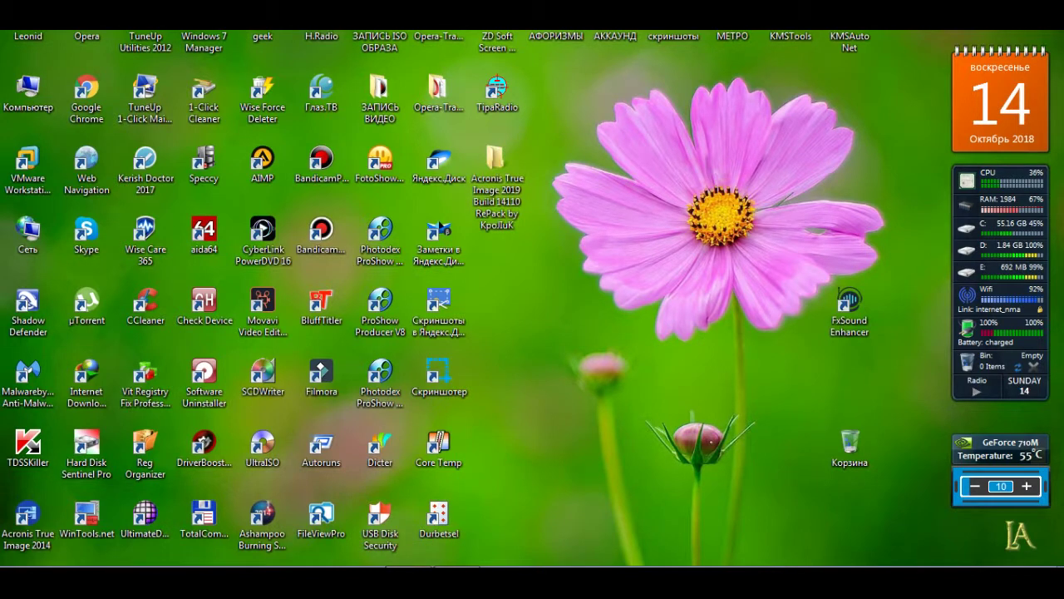
key(alt+Tab)
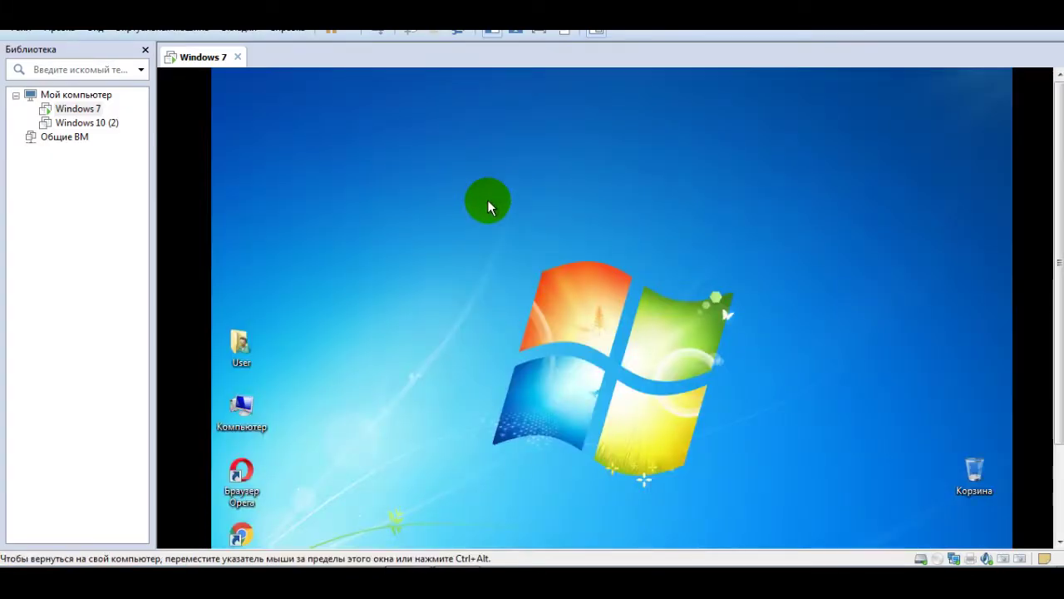
right_click(487, 200)
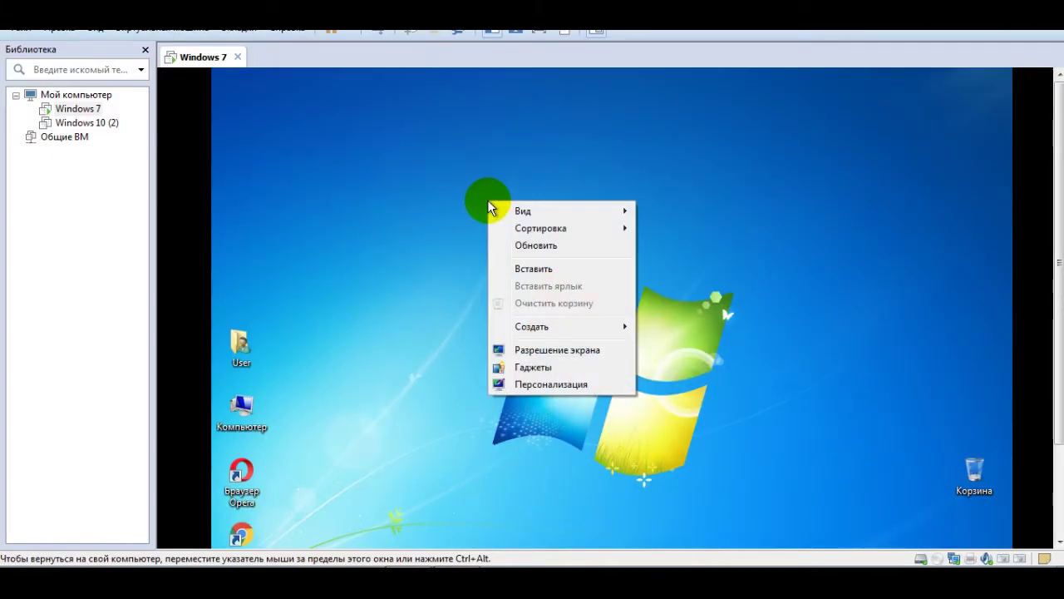
click(535, 270)
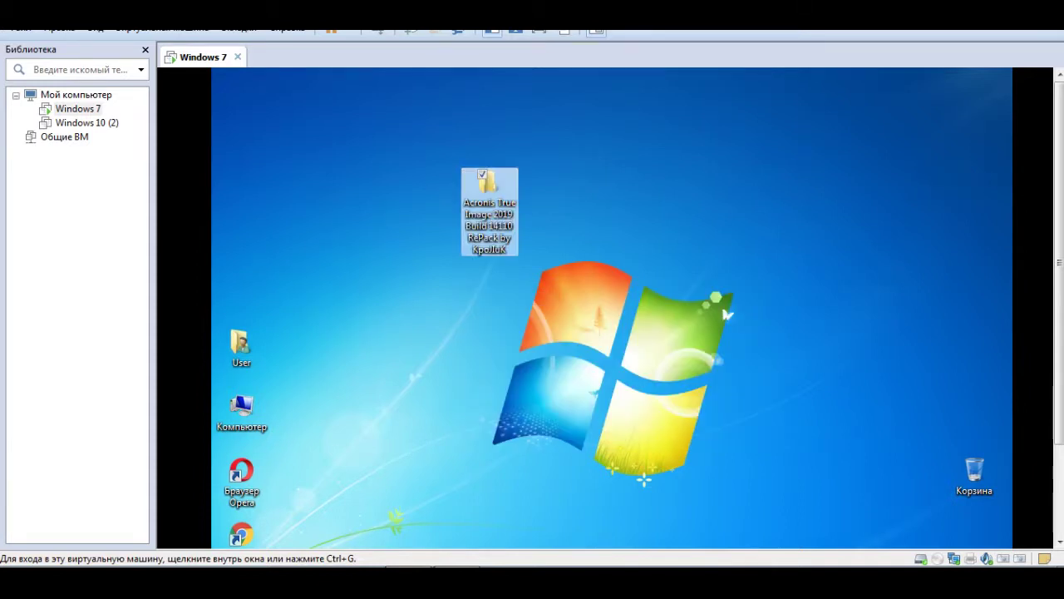
click(629, 219)
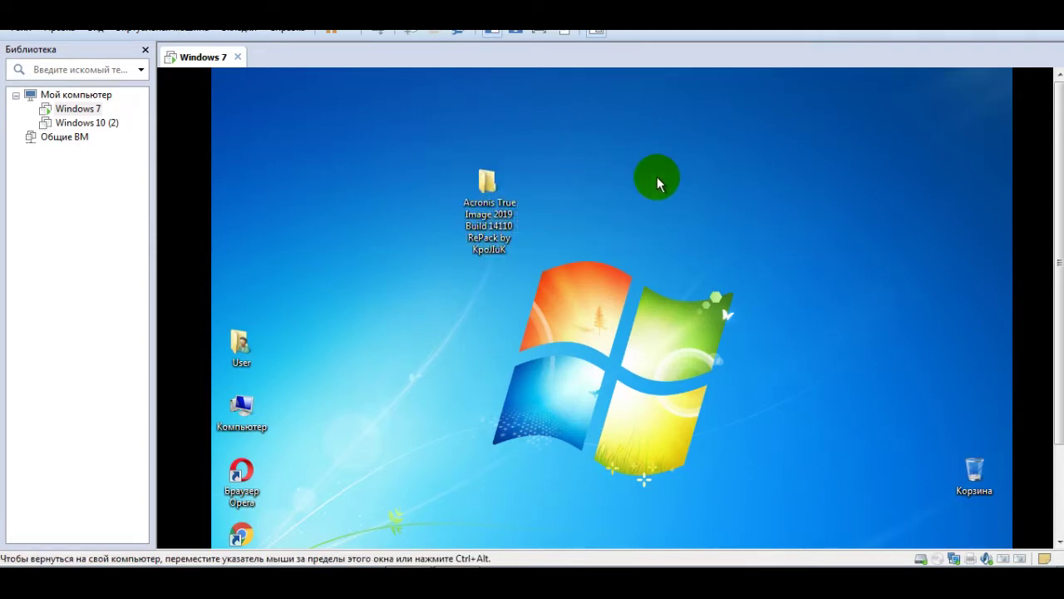
Run the Install script from the copied Acronis folder to install the program silently, and close the folder window
double_click(485, 185)
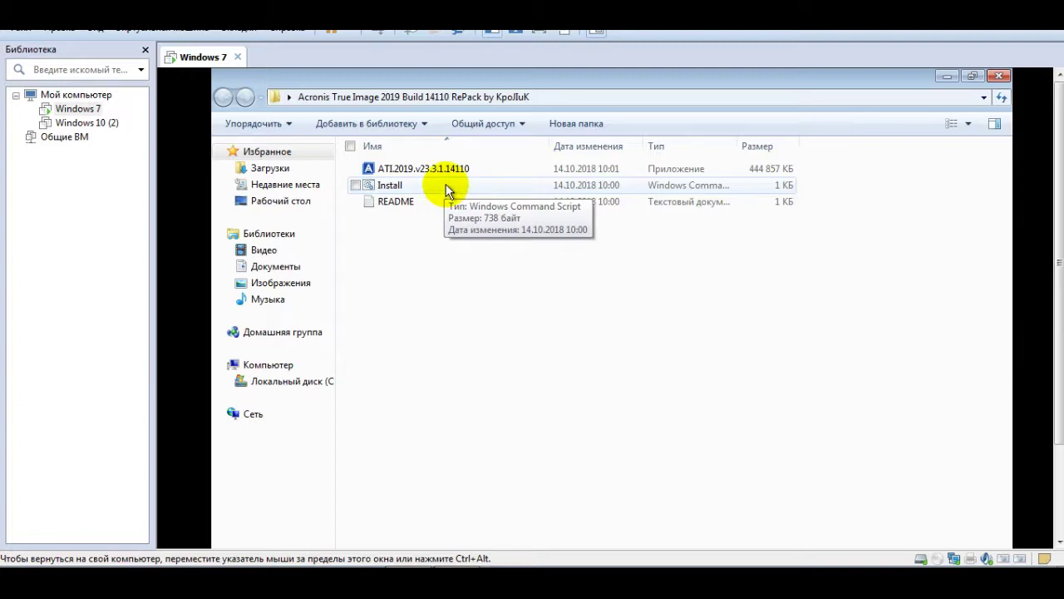
double_click(449, 186)
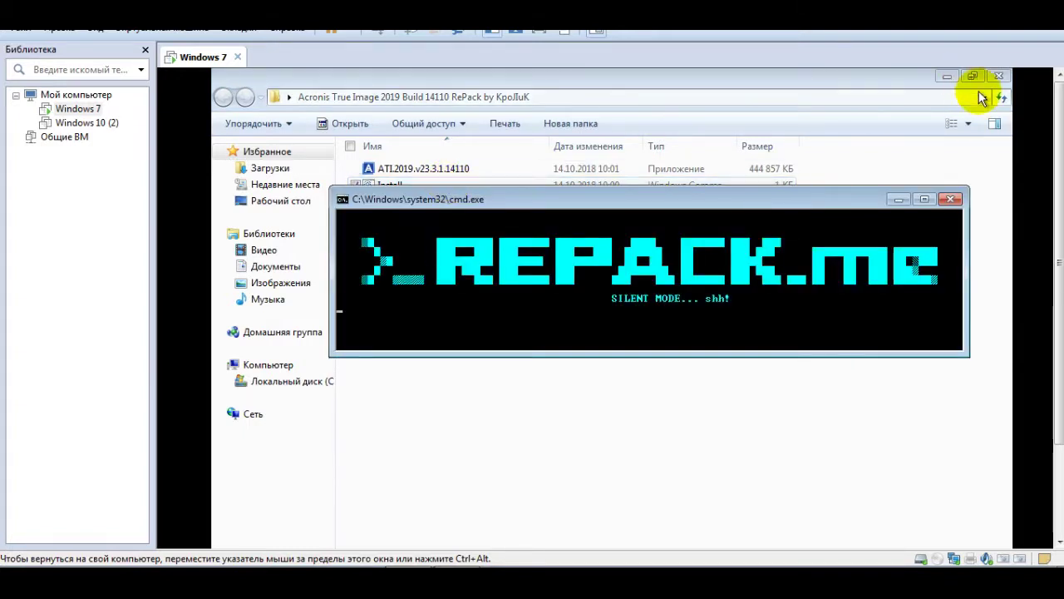
click(998, 75)
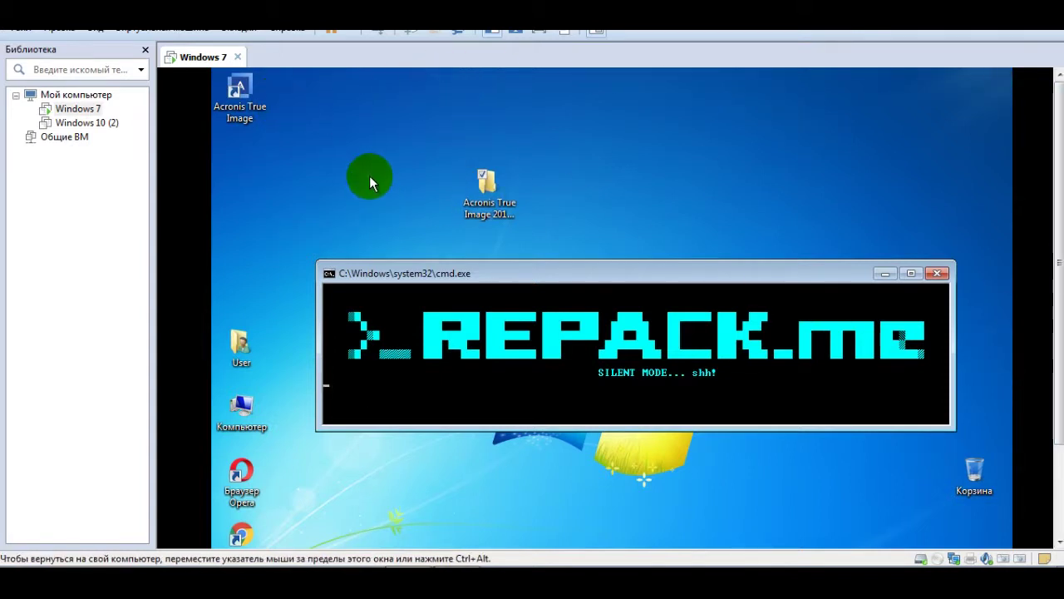
click(218, 95)
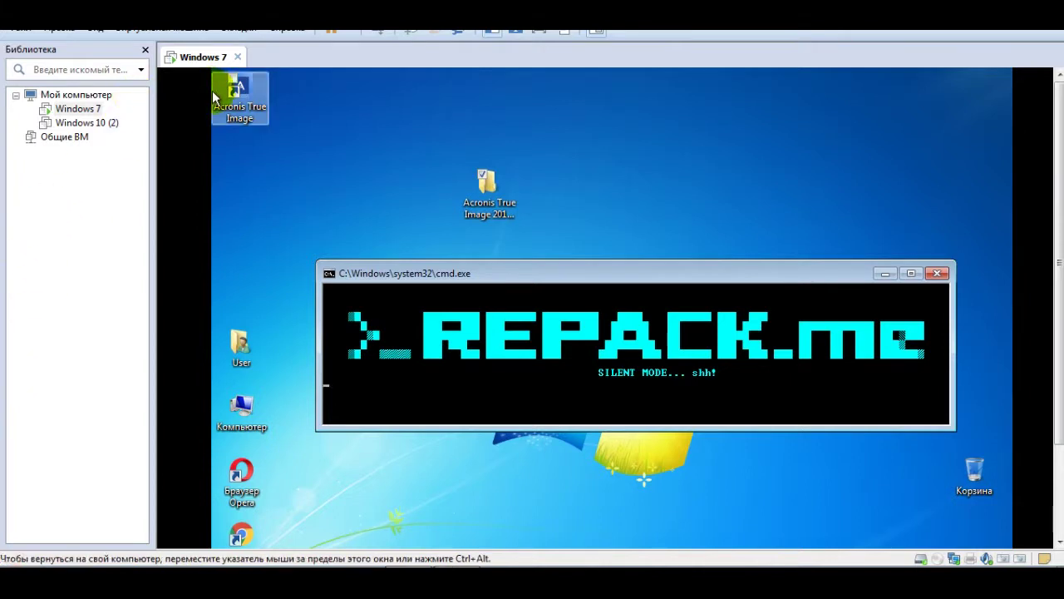
click(533, 152)
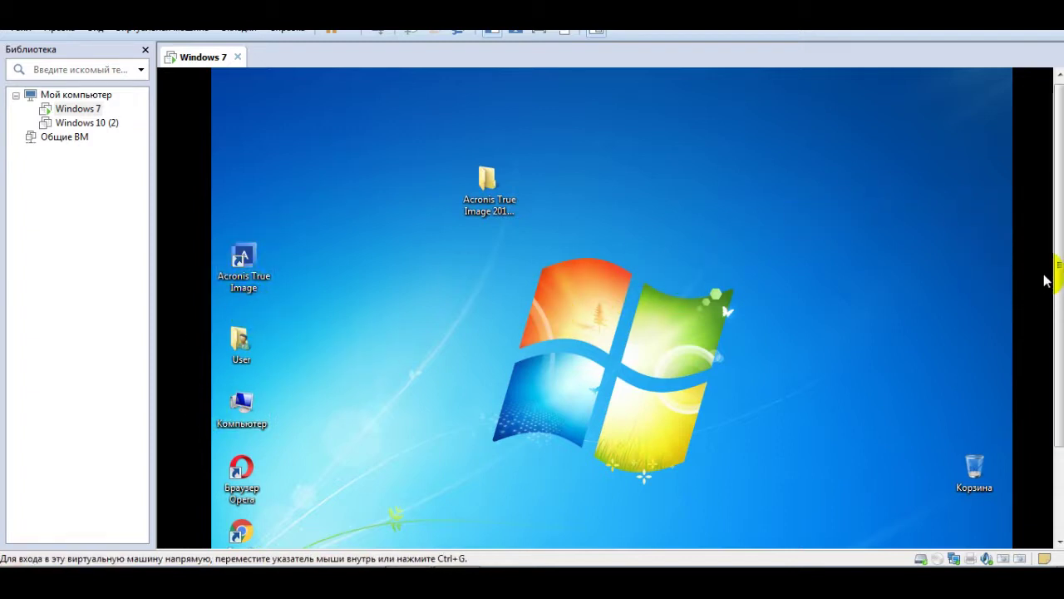
Try to launch Acronis True Image from its shortcut on the virtual machine's desktop
drag(1059, 274, 1059, 331)
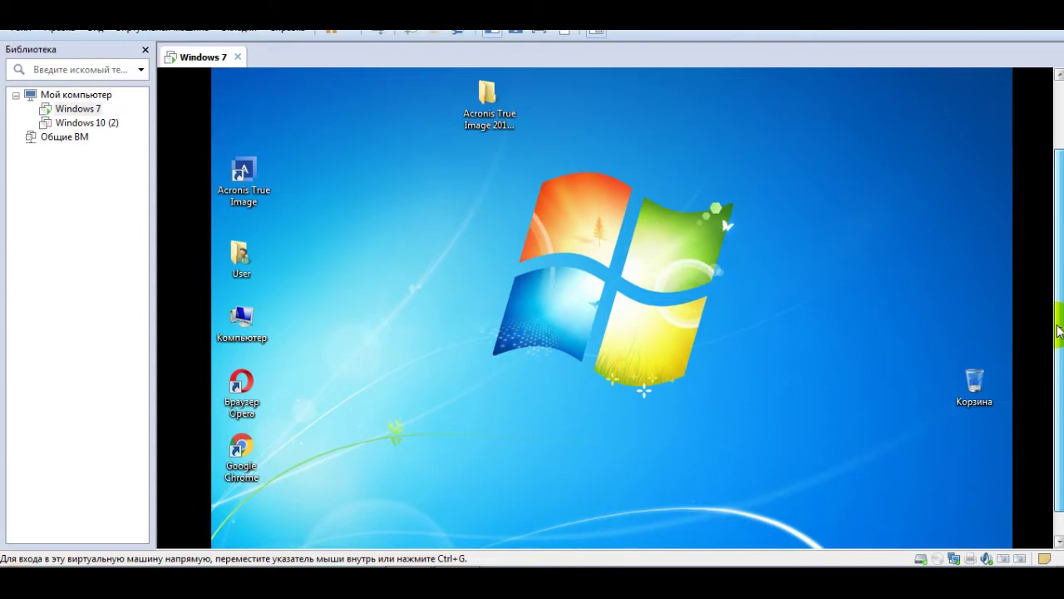
drag(1059, 331, 1059, 337)
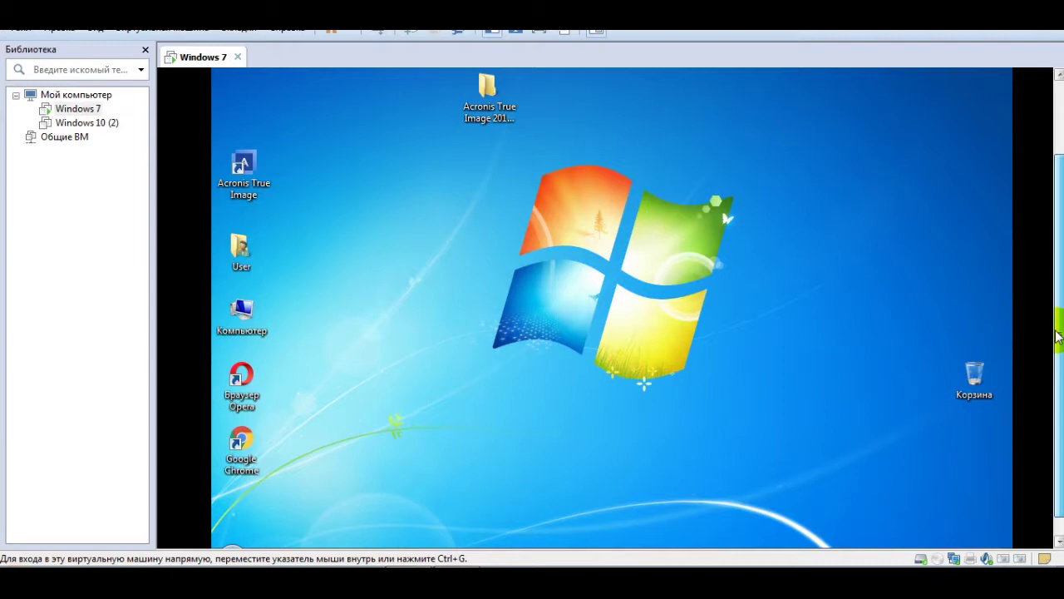
drag(1059, 335, 1058, 256)
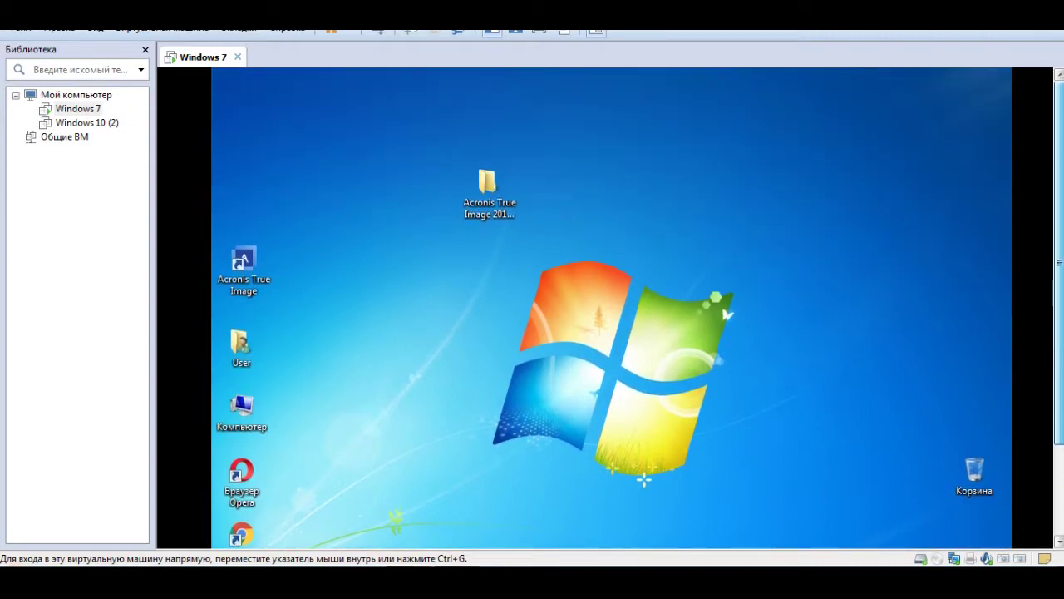
click(223, 273)
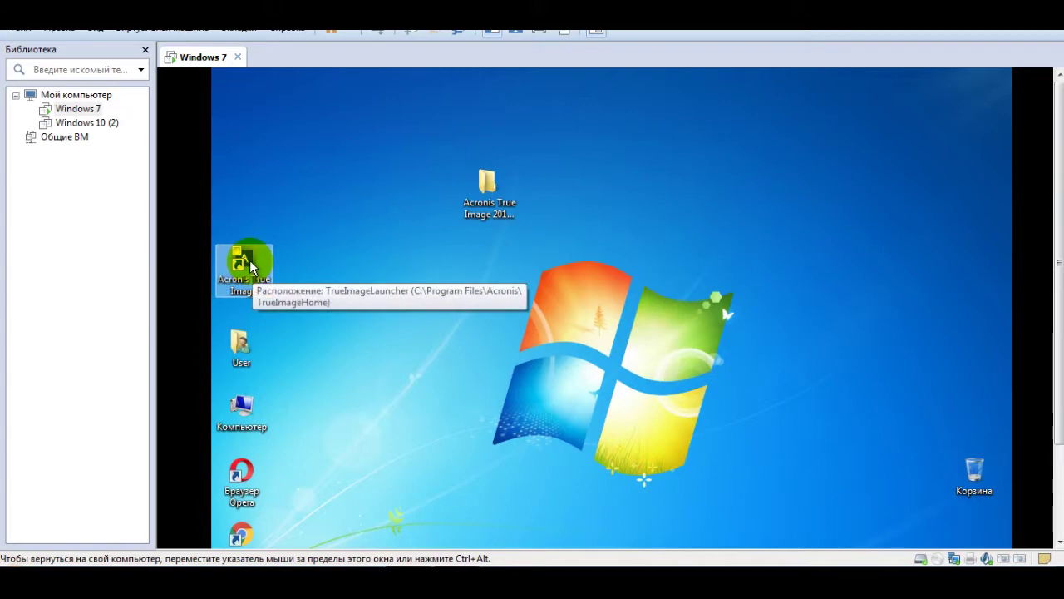
click(251, 266)
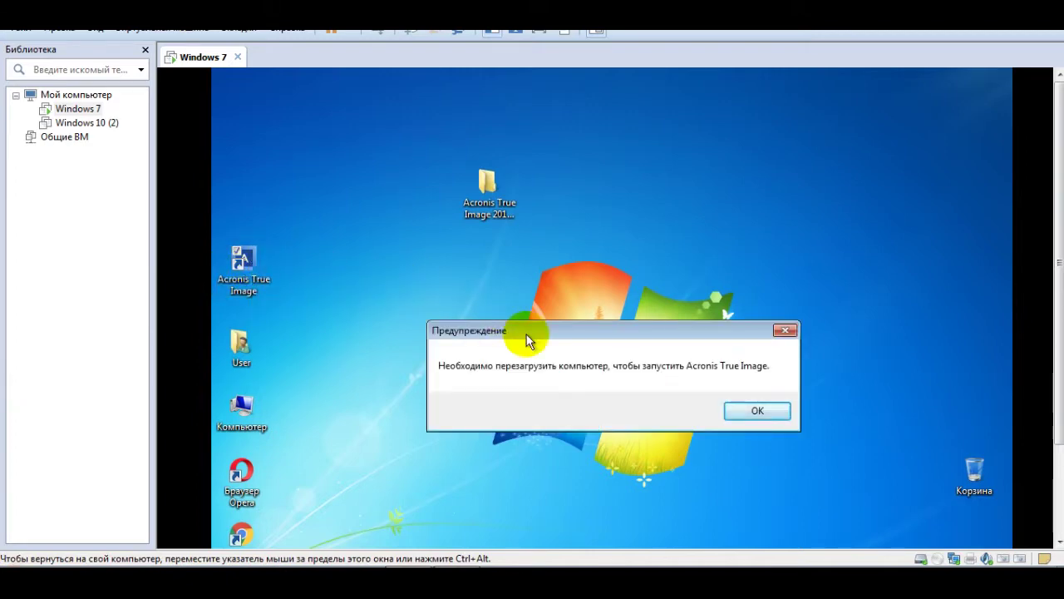
click(756, 409)
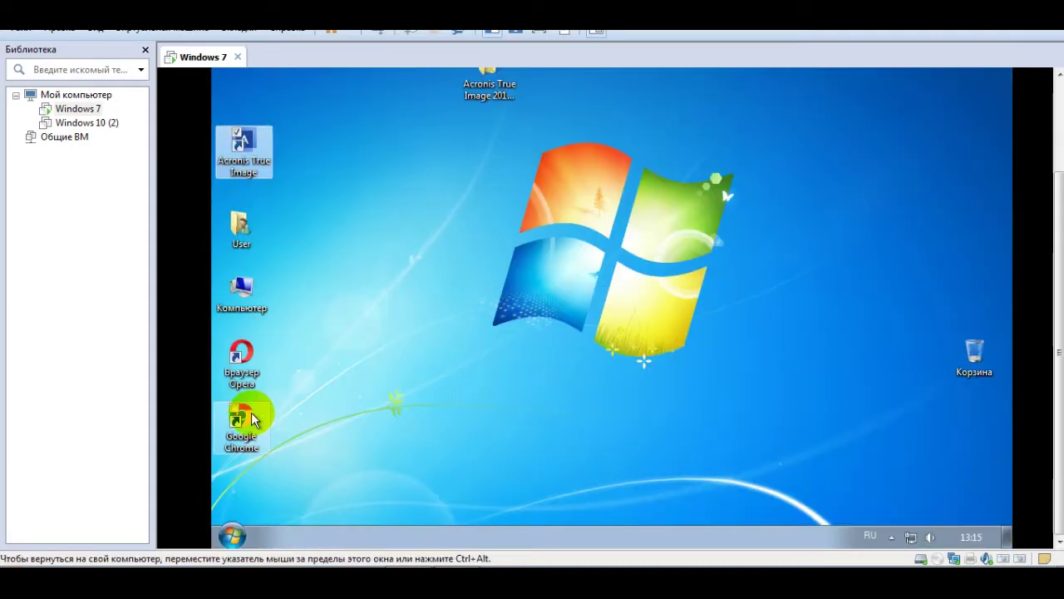
Restart the Windows 7 virtual machine
click(231, 535)
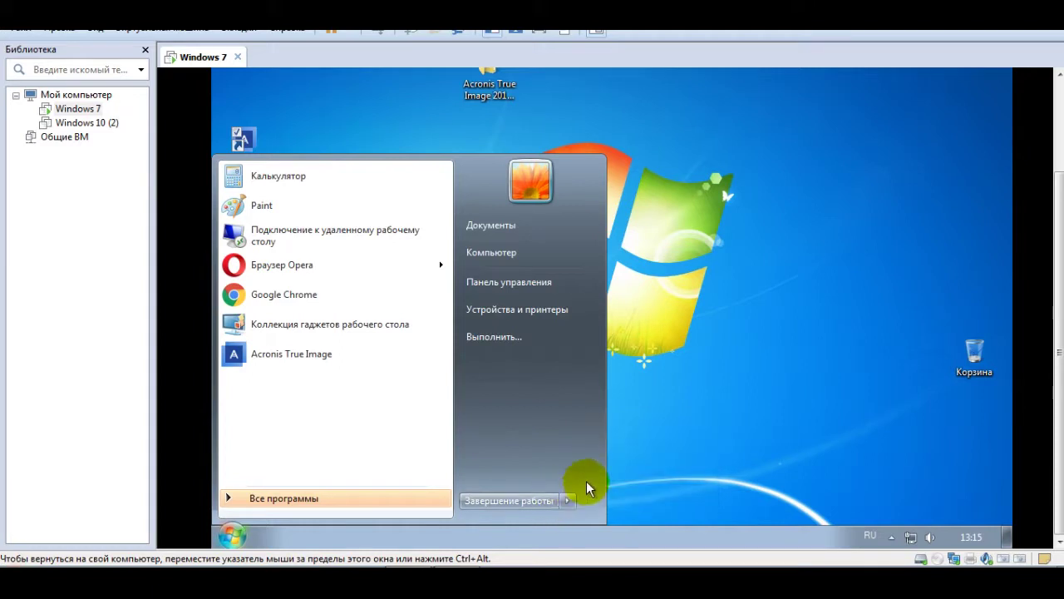
mouse_move(565, 500)
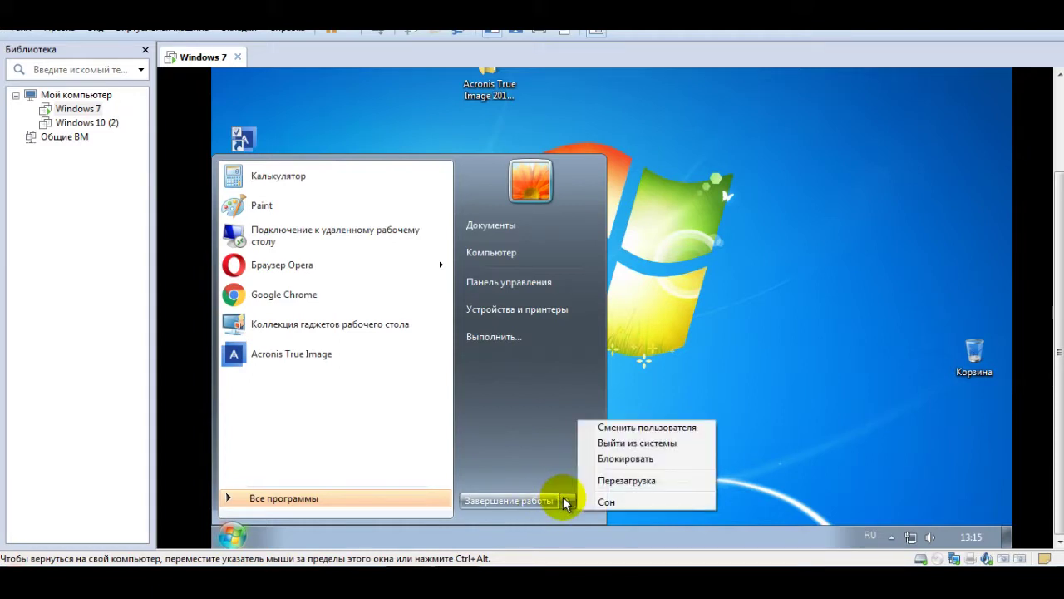
click(615, 480)
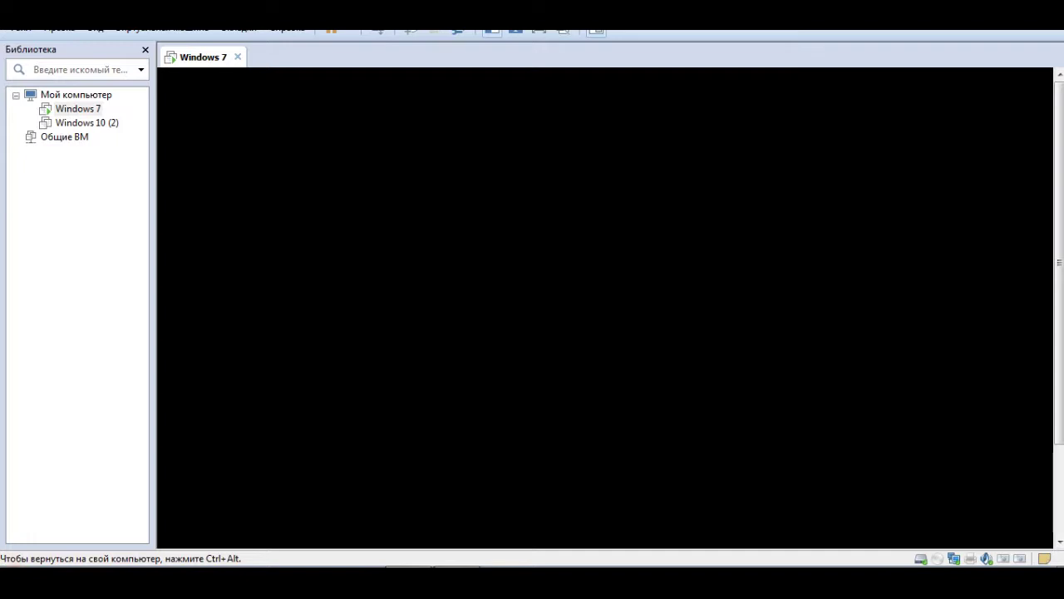
key(ctrl+alt)
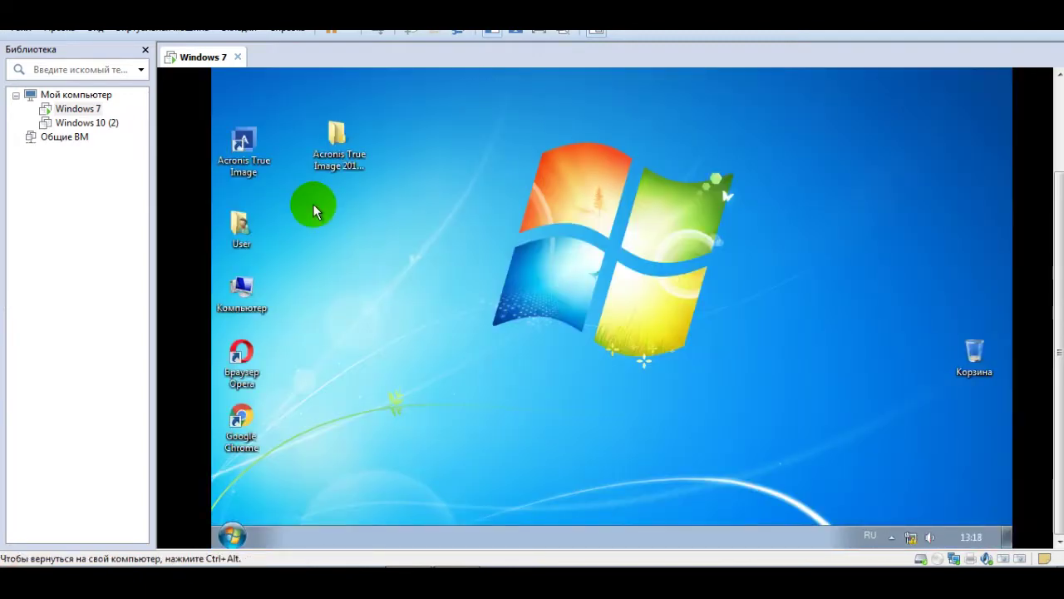
Launch Acronis True Image, page through the introduction to the 2019 features, and proceed to the main window
double_click(240, 144)
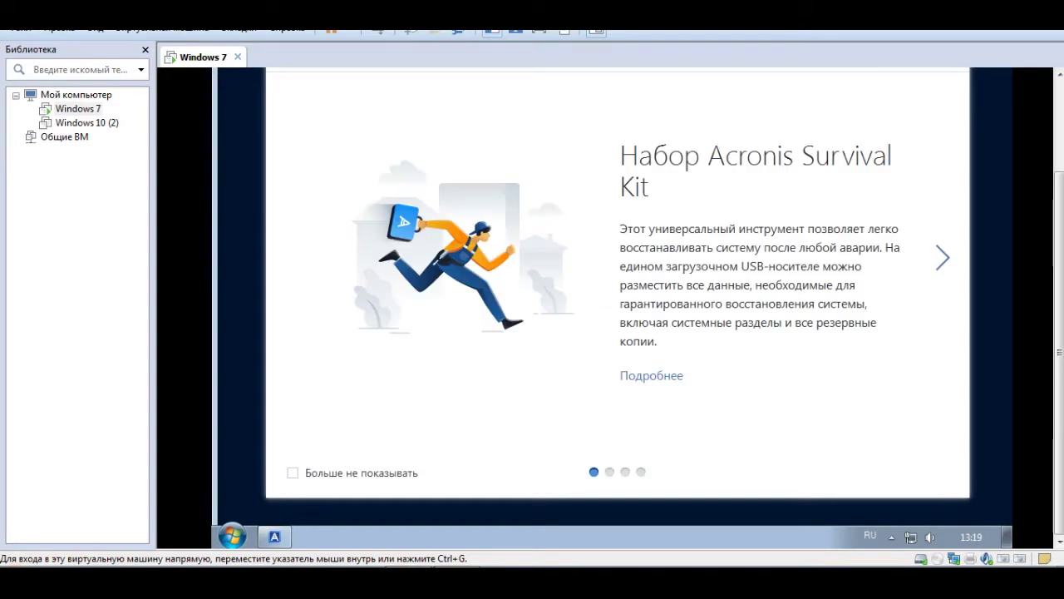
drag(1061, 227, 1061, 178)
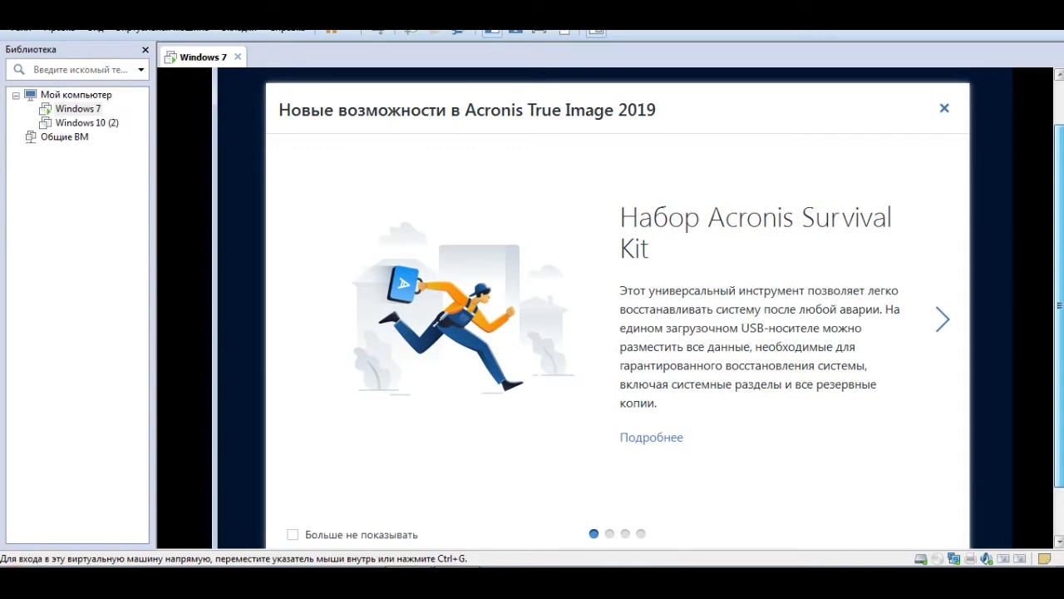
drag(1061, 178, 1060, 204)
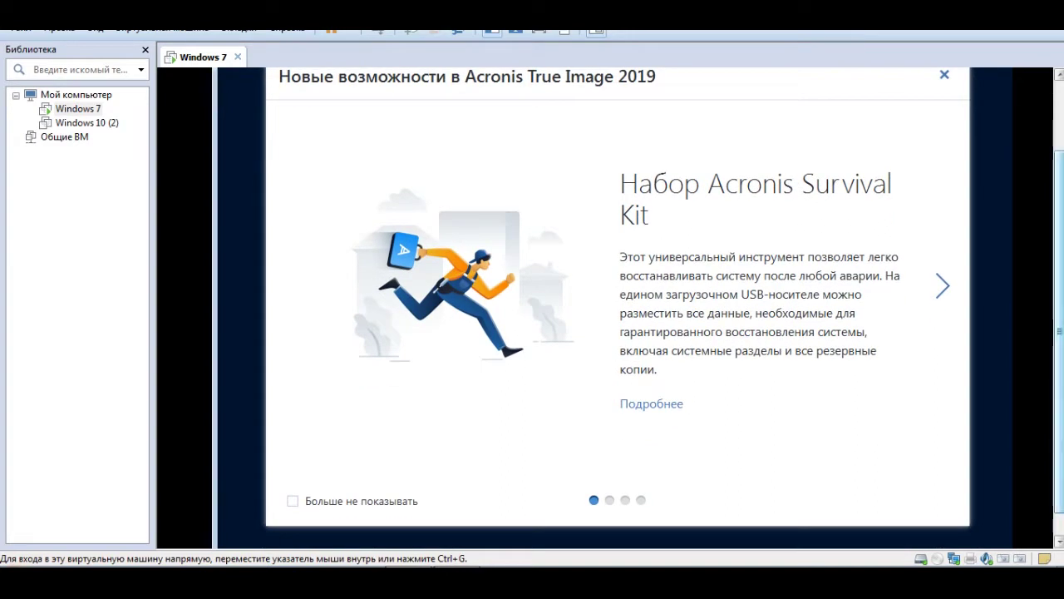
click(945, 286)
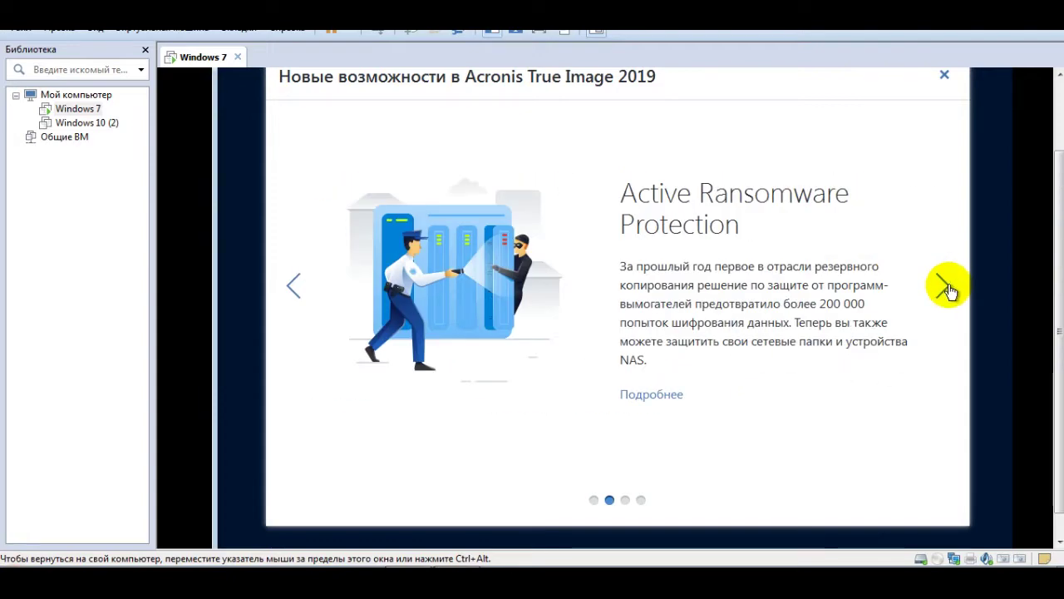
click(948, 289)
click(947, 288)
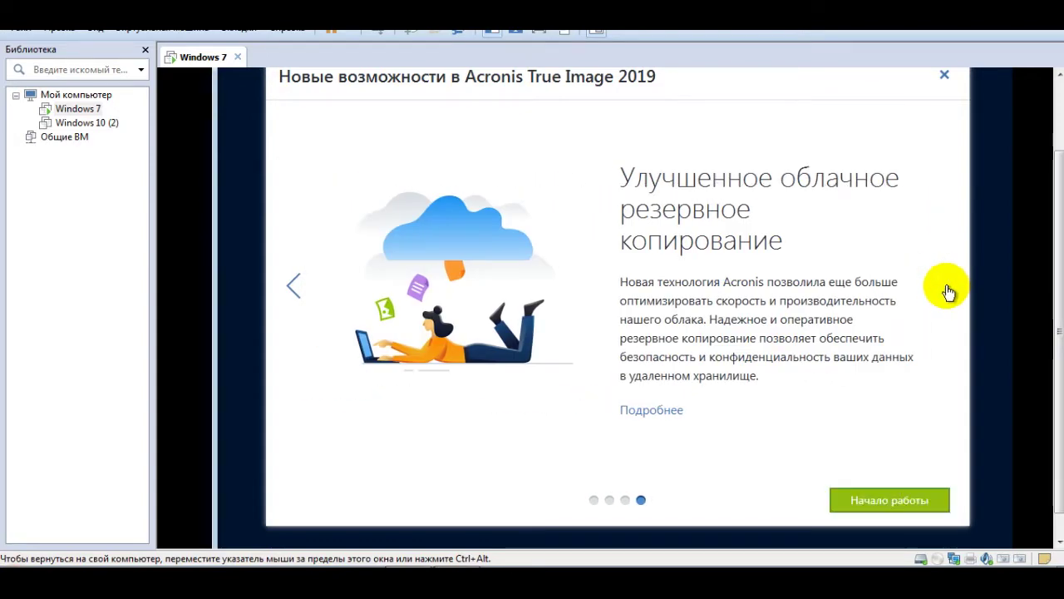
click(890, 499)
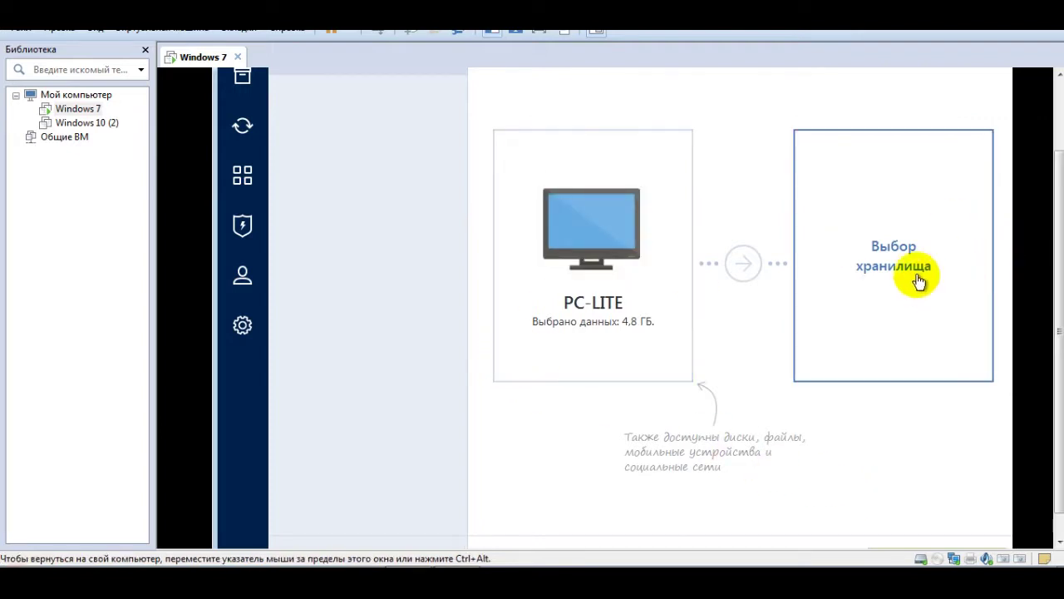
Examine the program's account, Active Protection, tools and archive sections, as well as its settings page (Параметры)
click(242, 326)
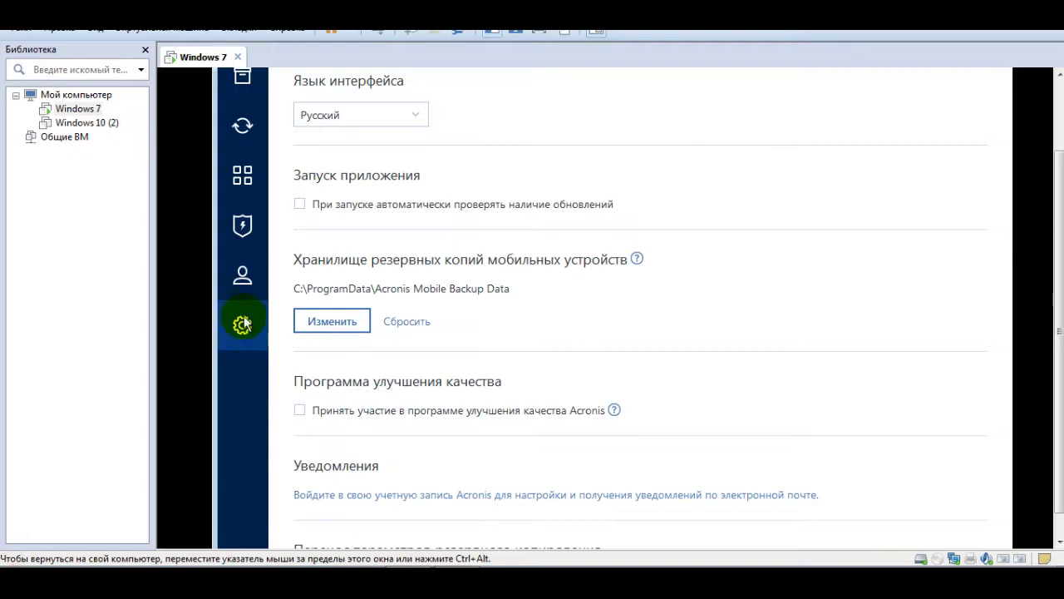
click(248, 275)
click(242, 225)
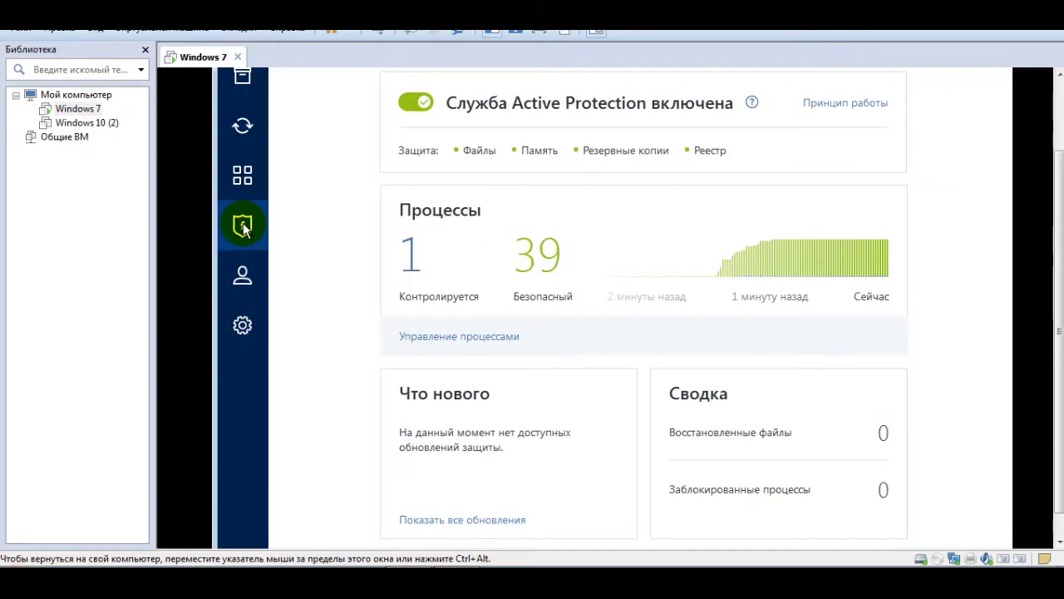
click(246, 184)
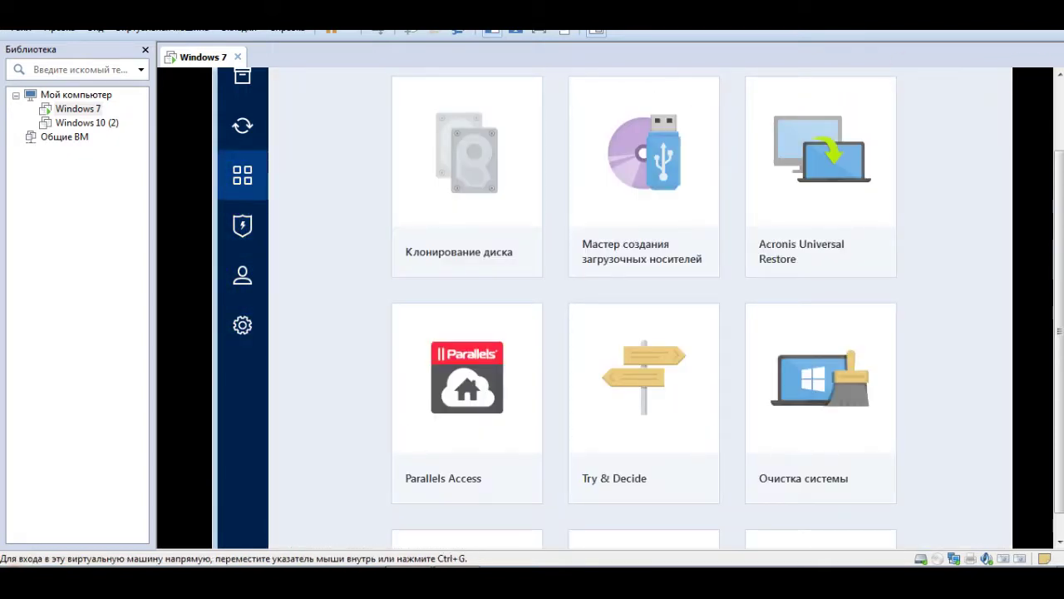
drag(1061, 208, 1060, 201)
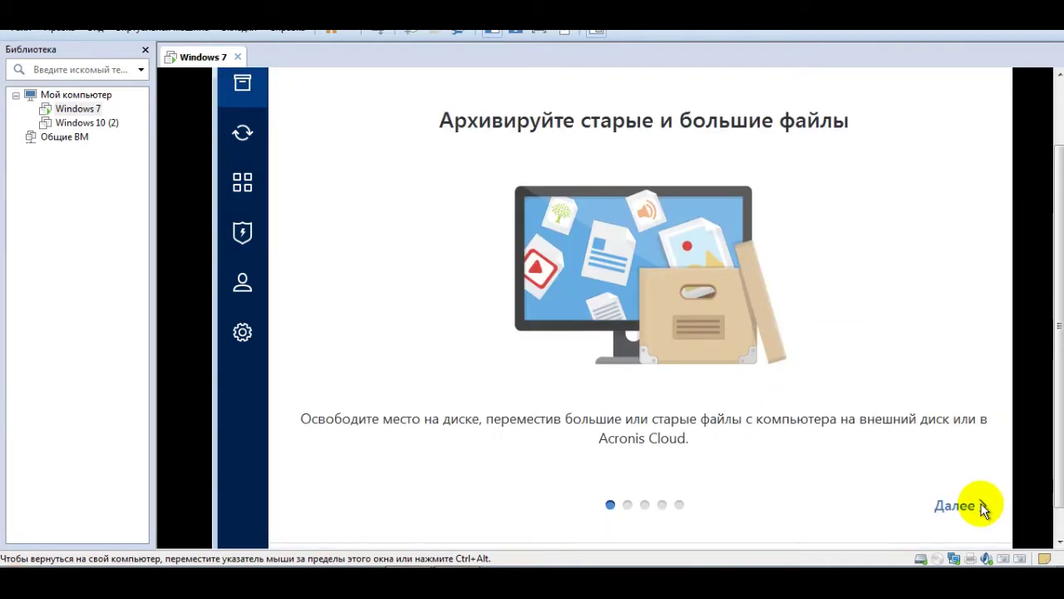
click(984, 505)
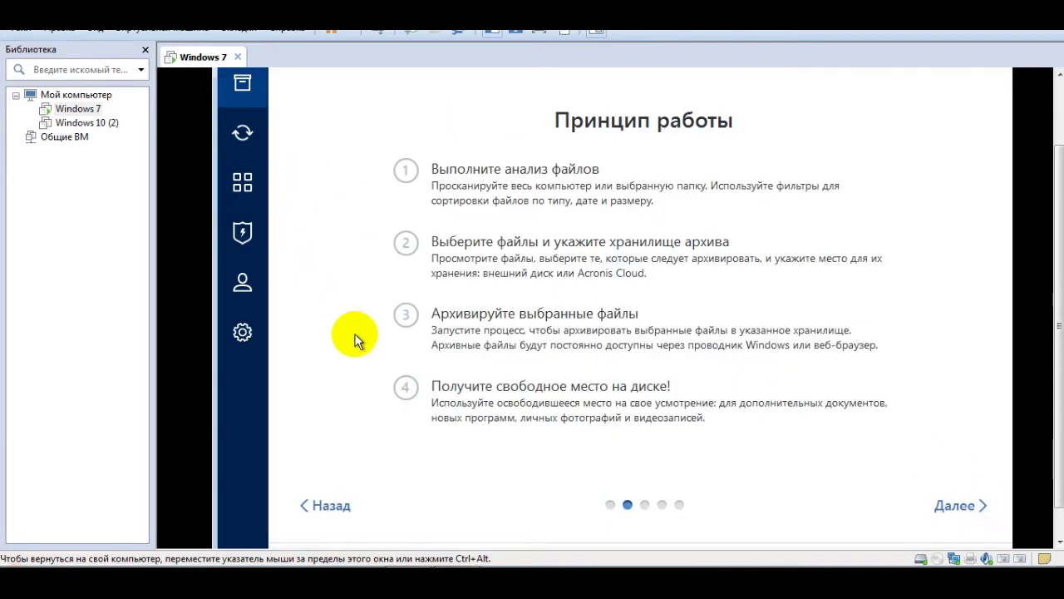
click(332, 505)
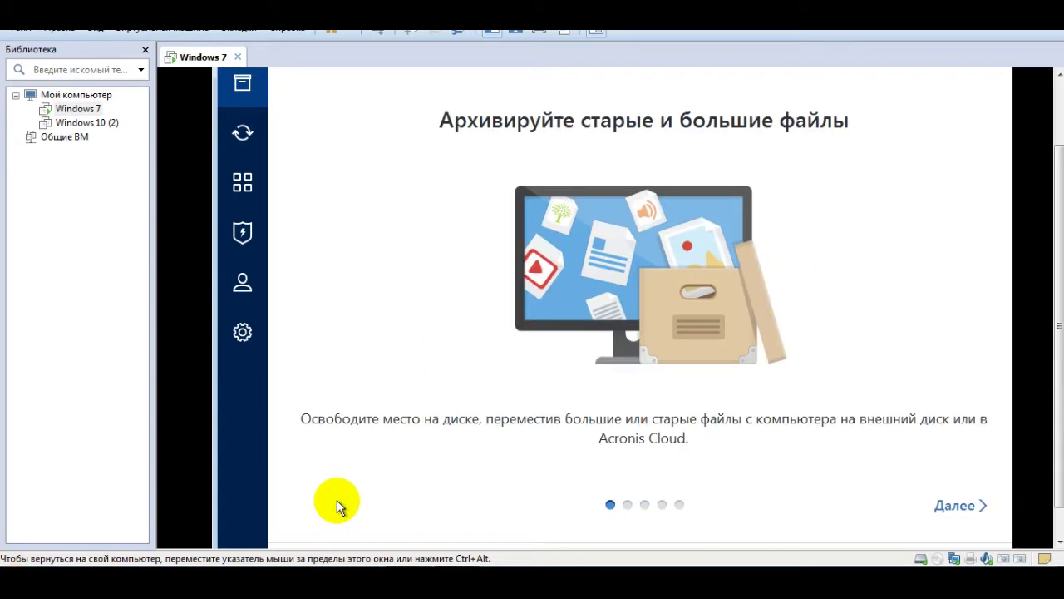
click(241, 333)
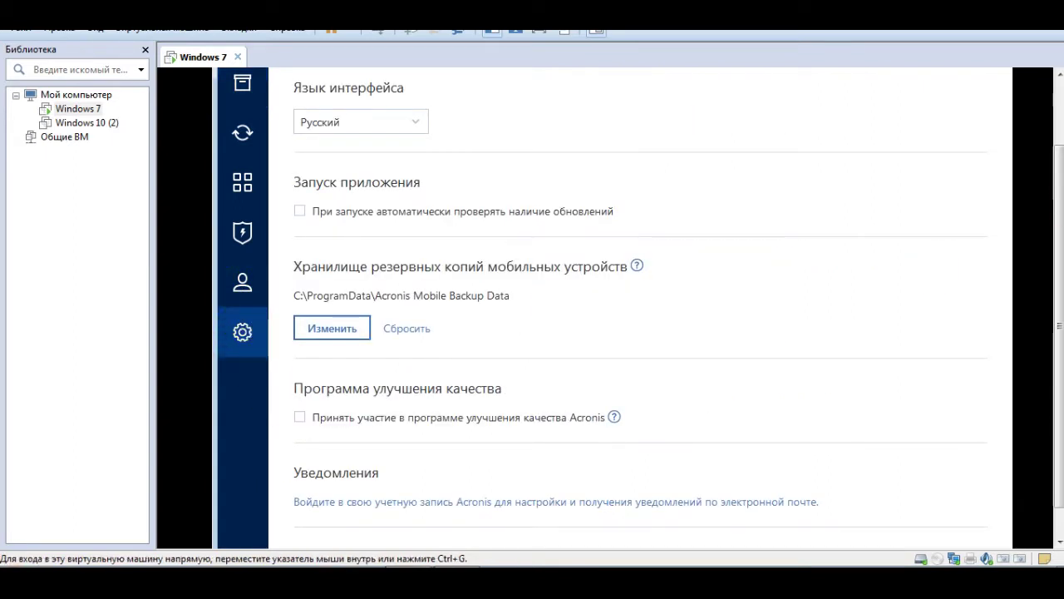
scroll(1060, 249, down, 1)
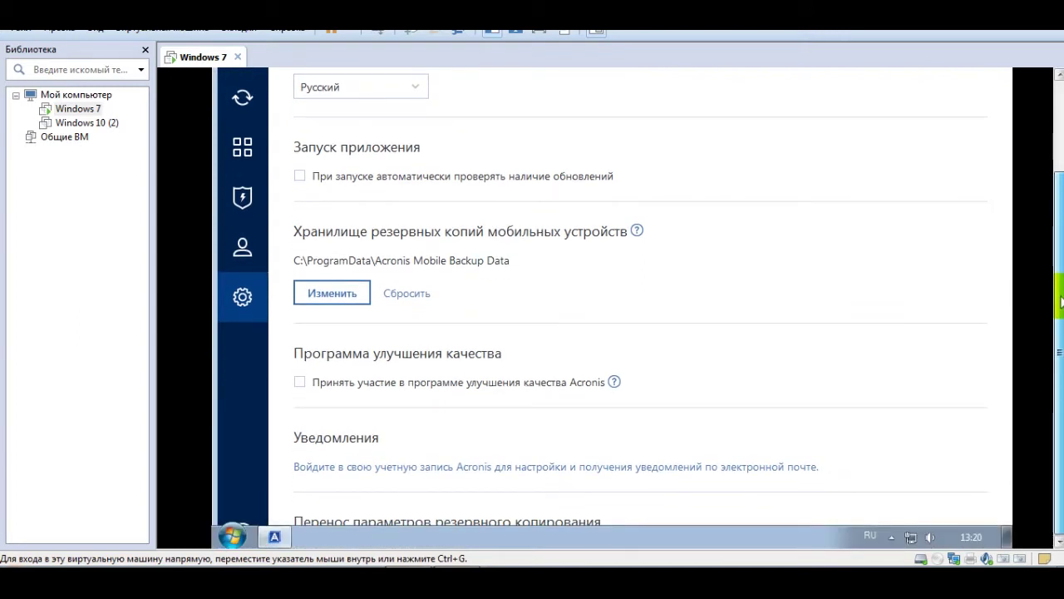
scroll(1061, 301, up, 3)
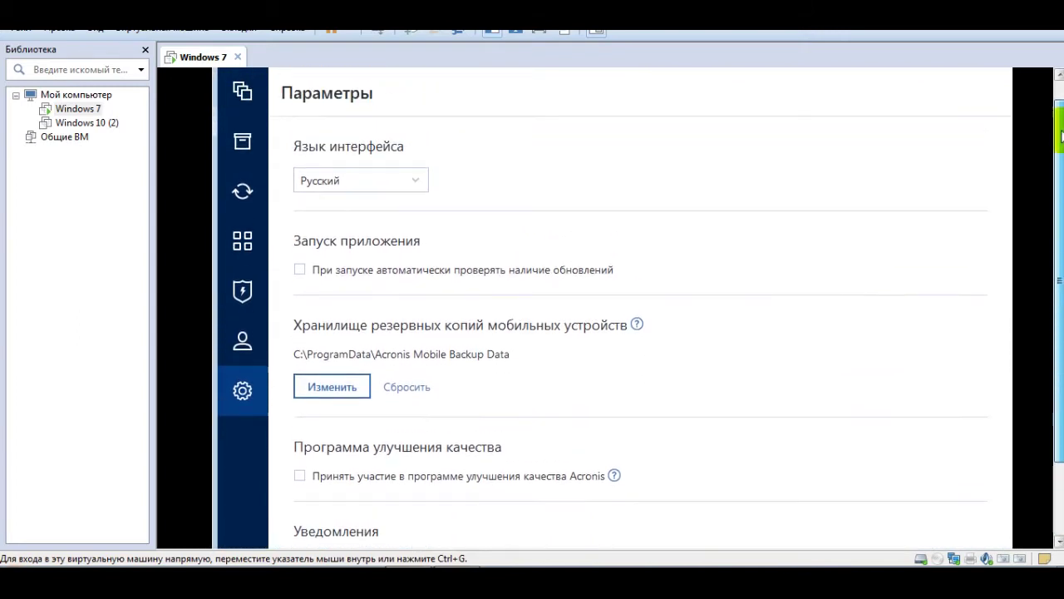